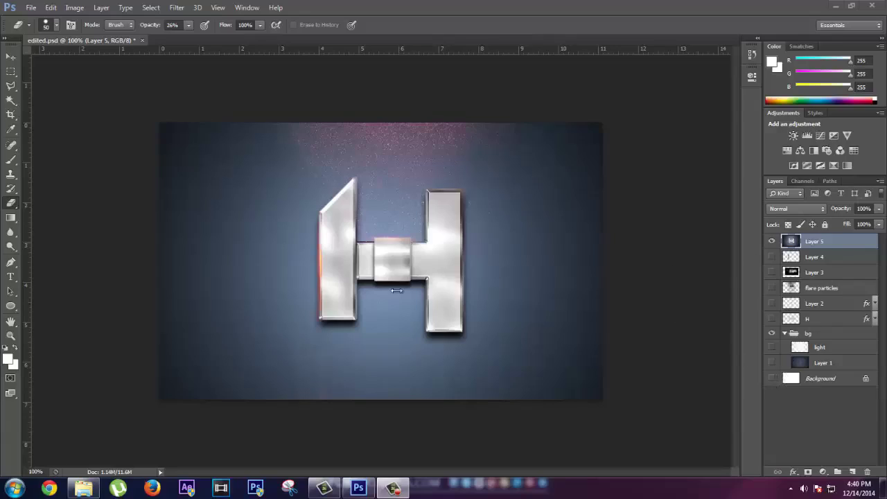
- Hide merged Layer 5 and show the white background and blue gradient layers
click(771, 378)
click(773, 241)
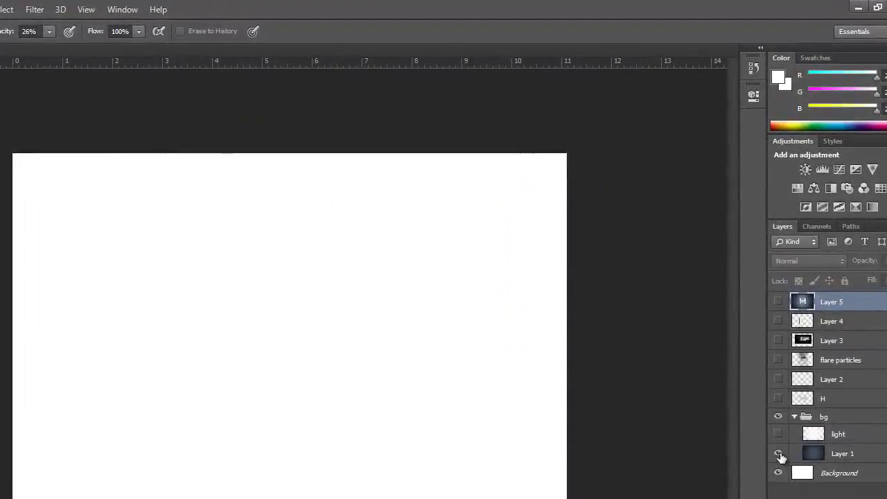
click(779, 455)
click(813, 454)
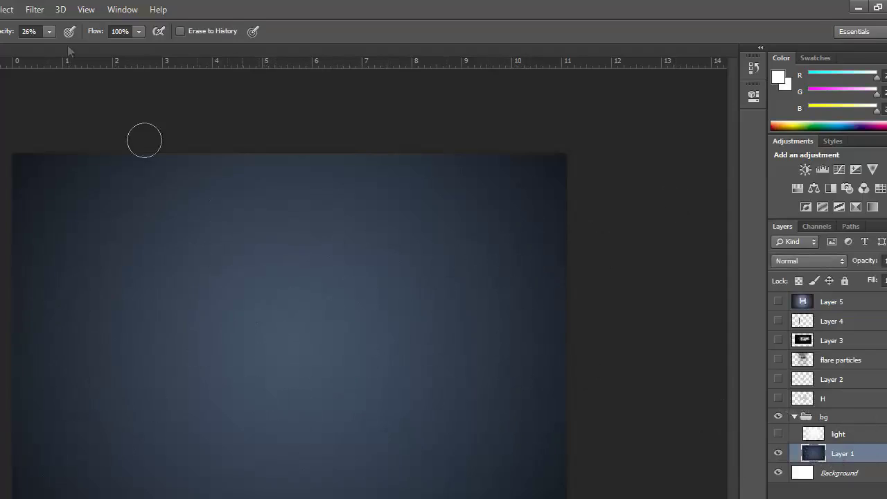
- Look over the Filter > Noise options and dismiss them without applying anything
click(34, 9)
mouse_move(90, 176)
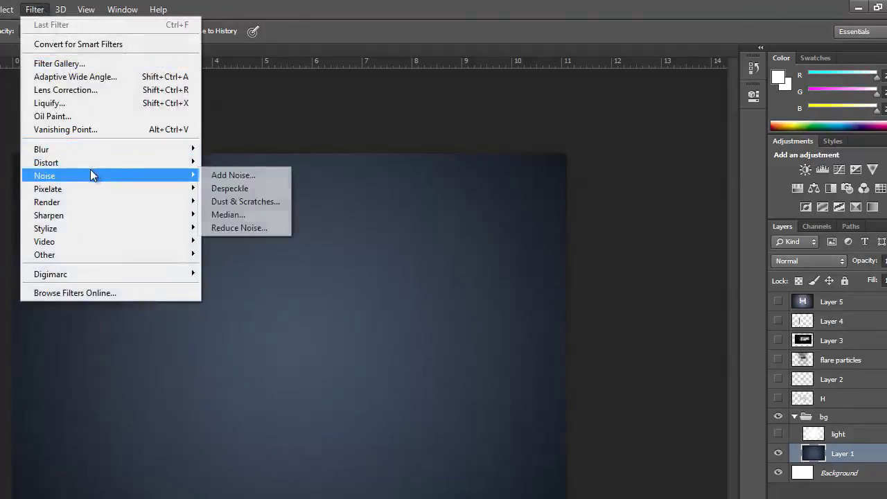
key(Escape)
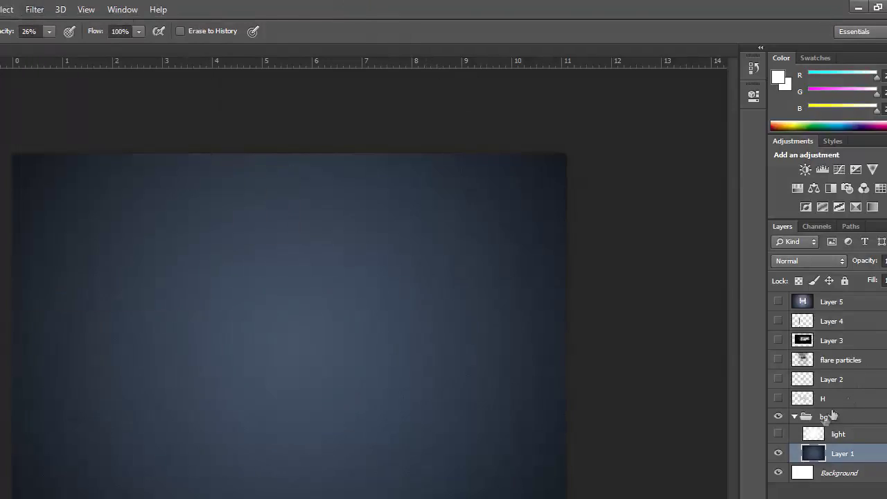
- Turn on the glowing light, metallic H letter and crossbar block layers
click(778, 434)
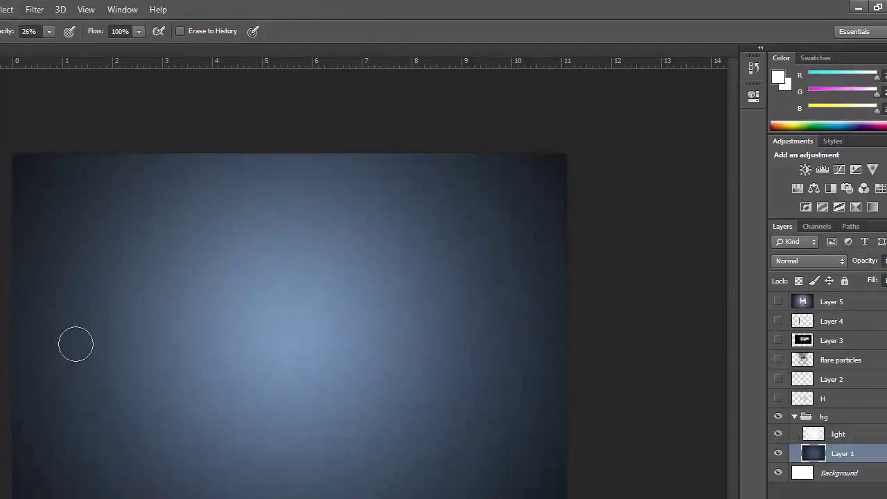
click(820, 438)
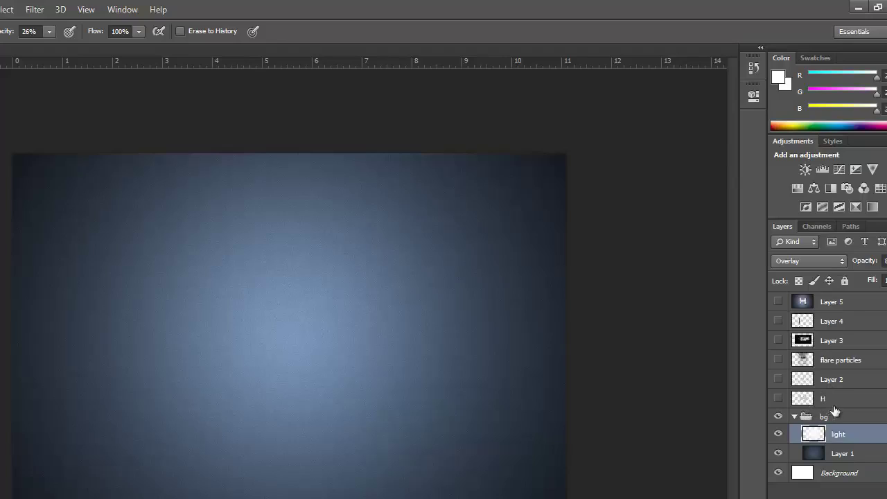
click(821, 405)
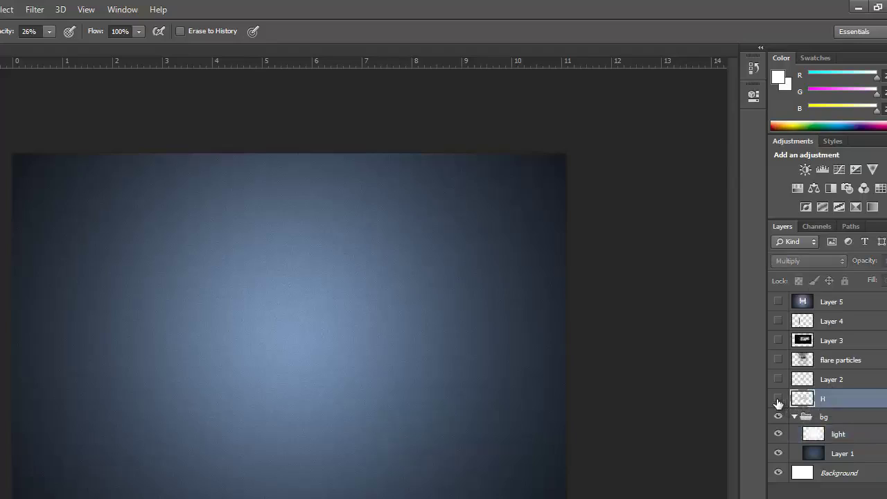
click(778, 399)
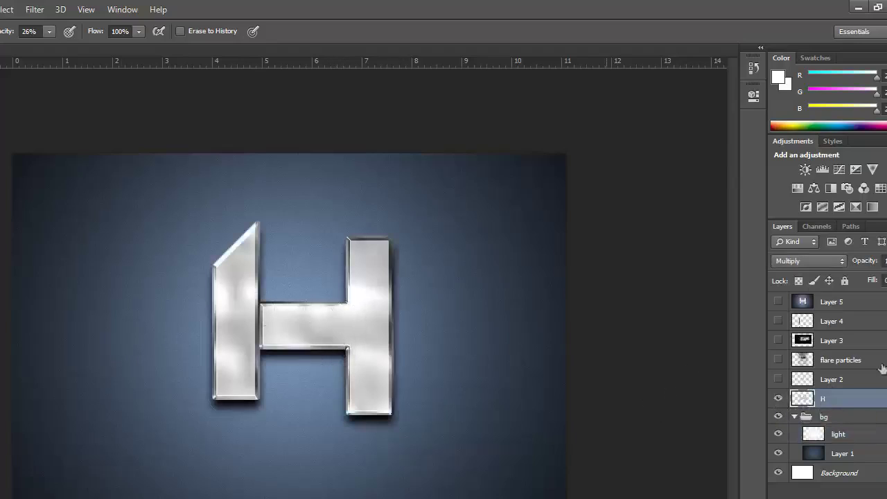
click(779, 380)
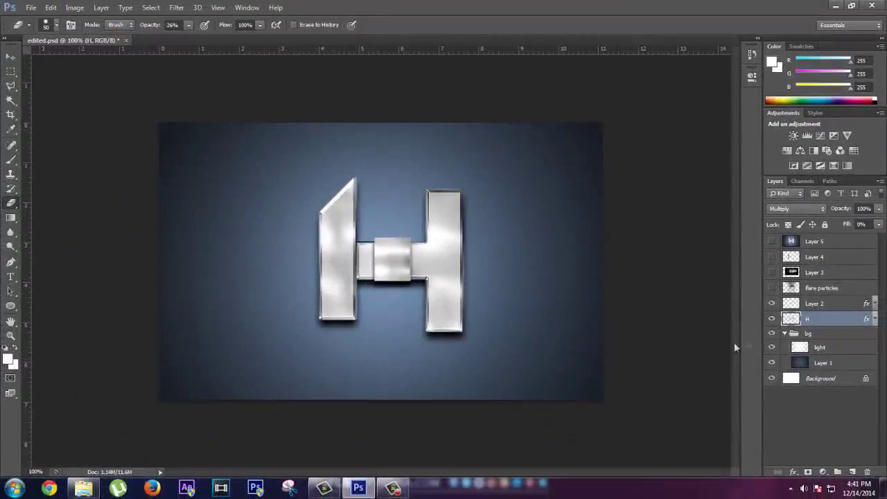
- Open layer H's Layer Style and review its Bevel & Emboss, Contour and Stroke settings
double_click(866, 320)
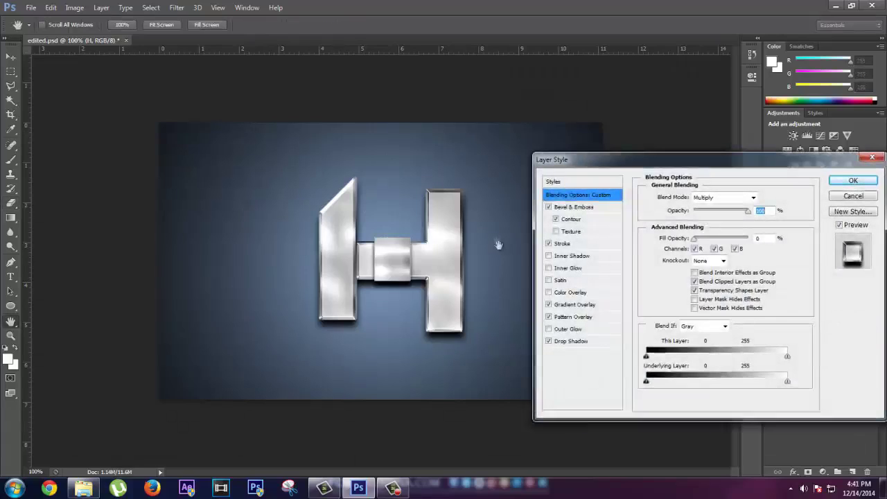
click(570, 209)
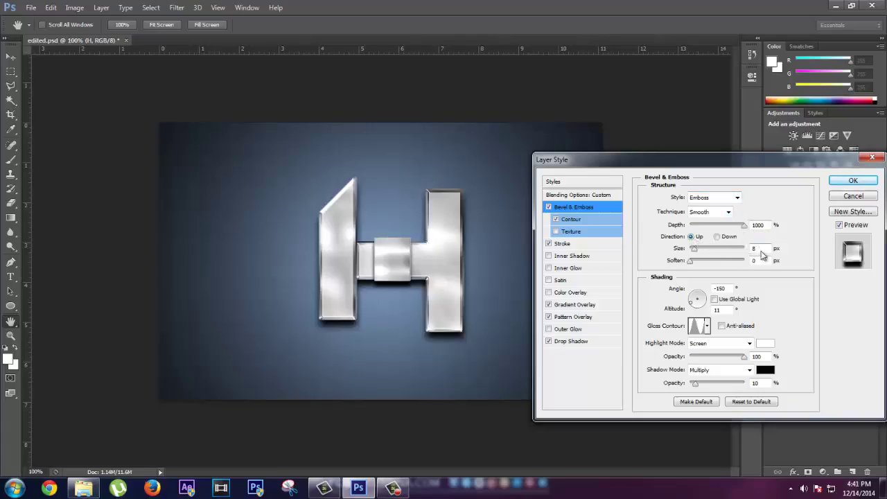
click(567, 220)
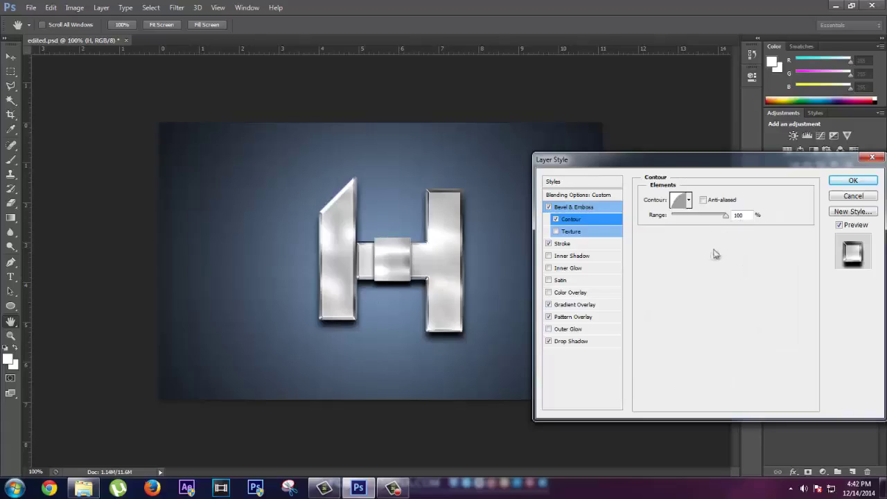
click(560, 244)
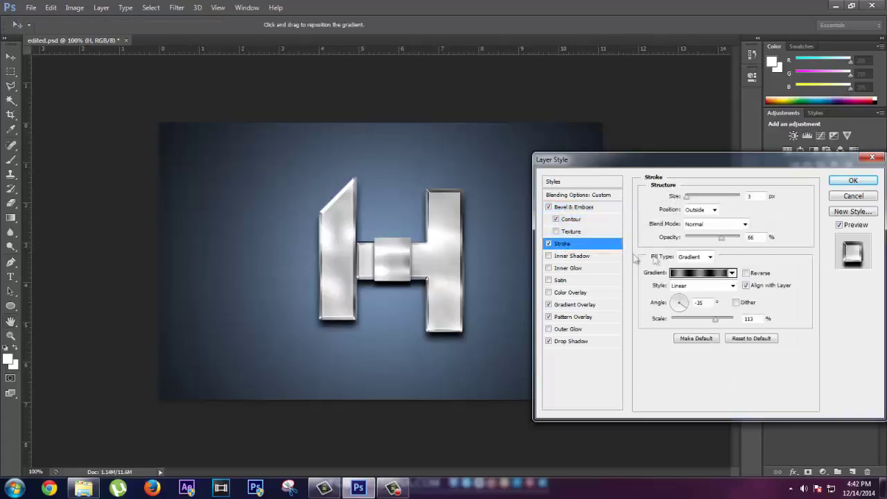
- Change the stroke gradient's leftmost colour stop to grey #a7a7a7
click(693, 273)
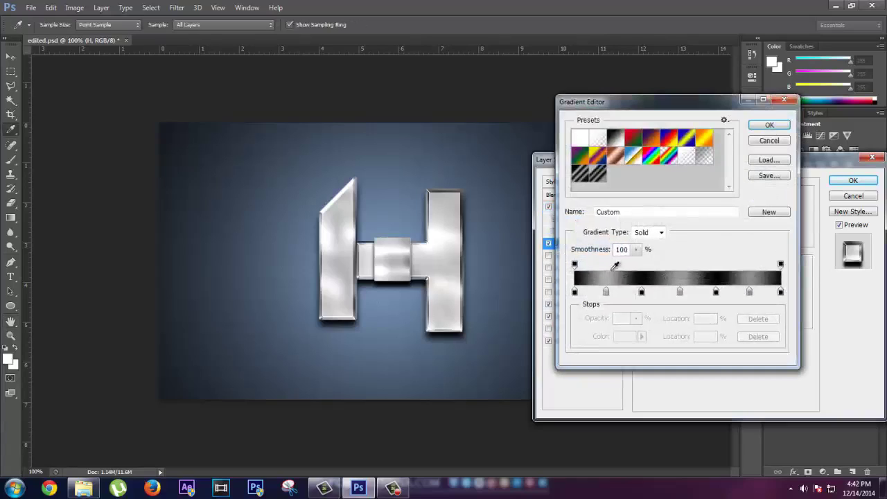
click(575, 292)
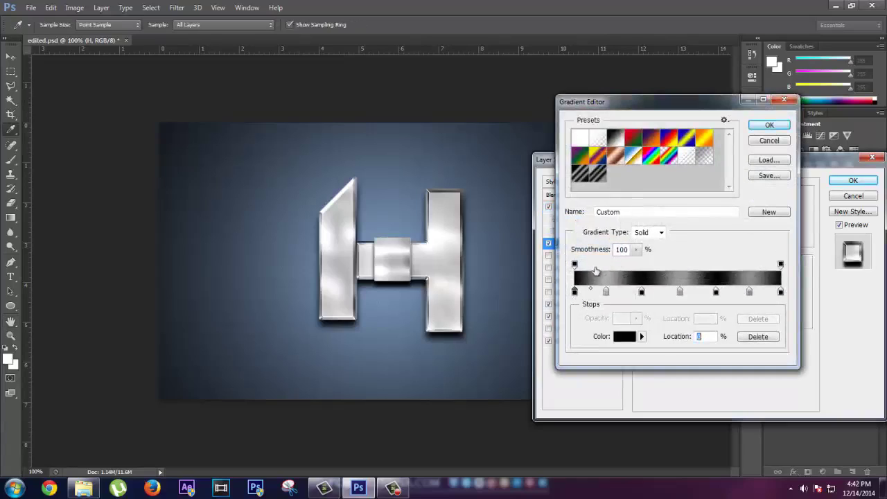
click(624, 338)
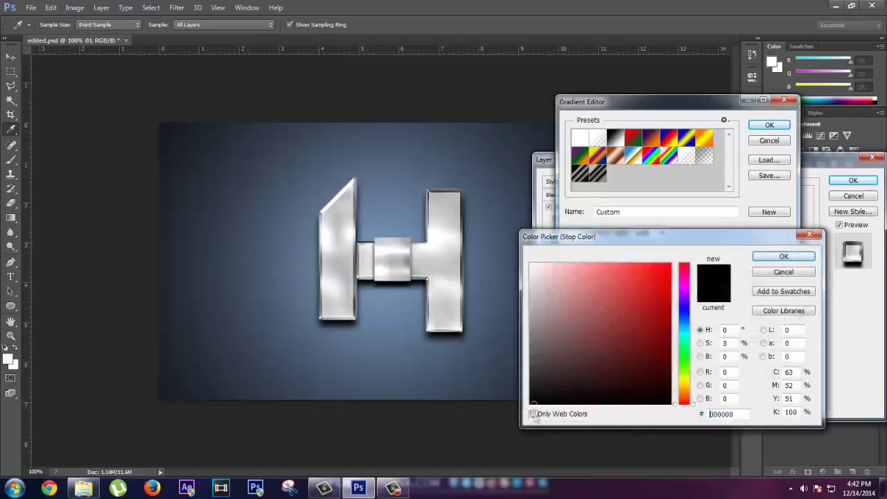
click(760, 258)
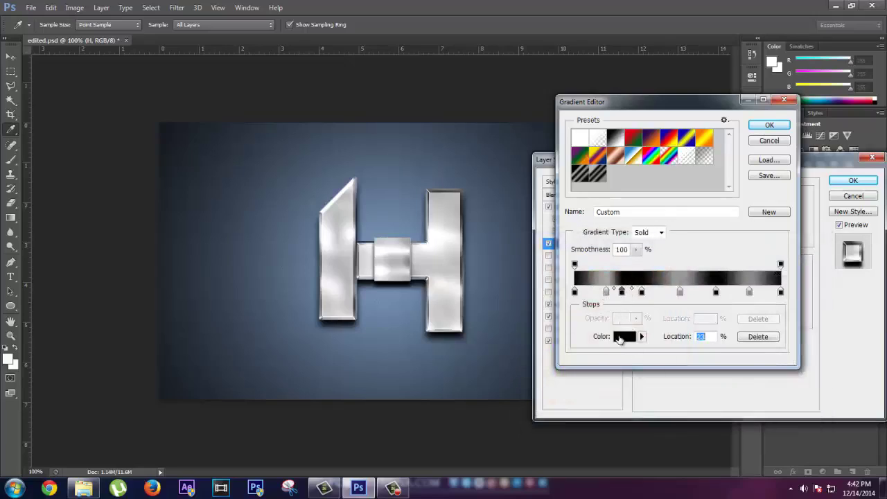
click(625, 337)
mouse_move(566, 384)
mouse_down()
mouse_move(527, 281)
mouse_move(527, 315)
mouse_up()
click(782, 256)
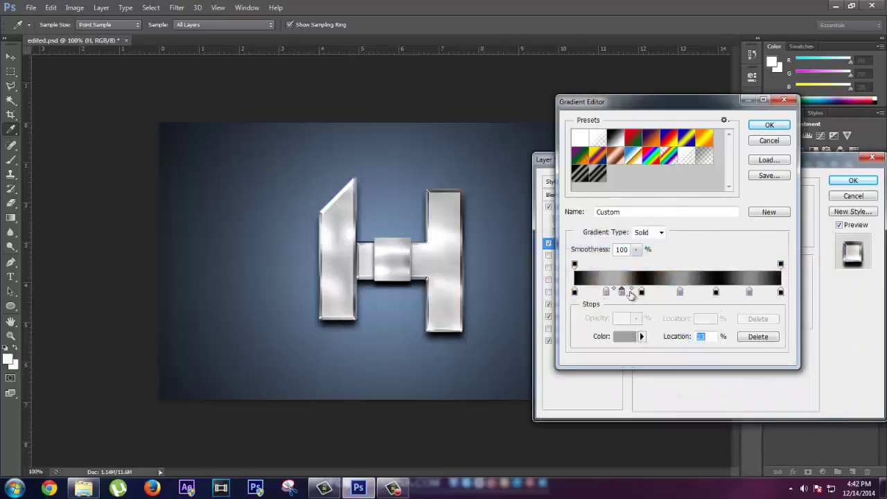
- Move the grey stop to 15%, apply the gradient, and lower stroke opacity to 60%
drag(624, 293, 607, 297)
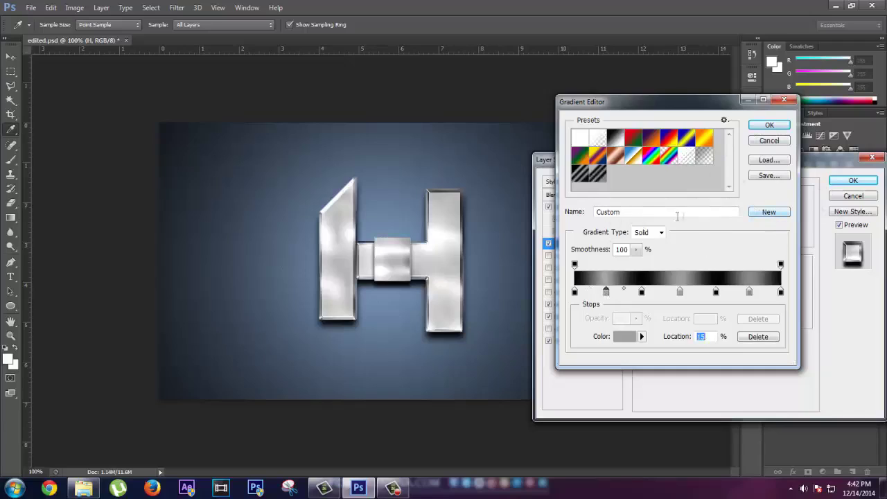
click(771, 124)
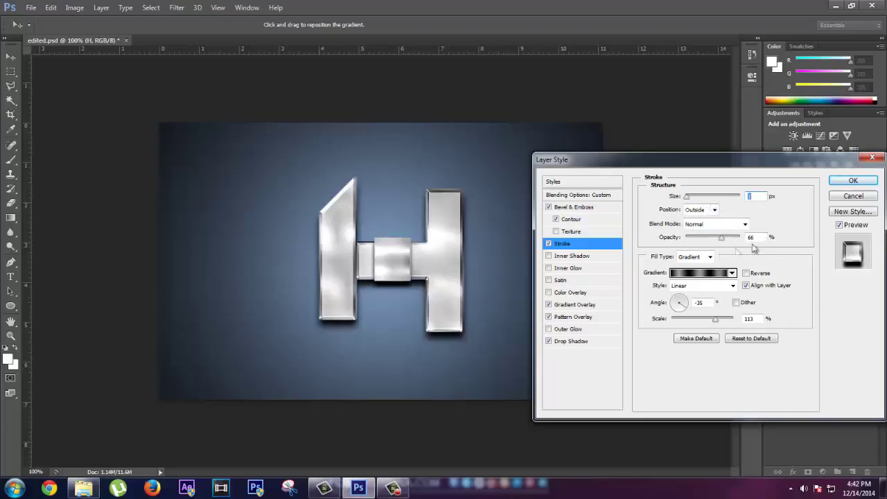
mouse_move(668, 239)
mouse_down()
mouse_move(682, 239)
mouse_move(672, 239)
mouse_up()
click(574, 305)
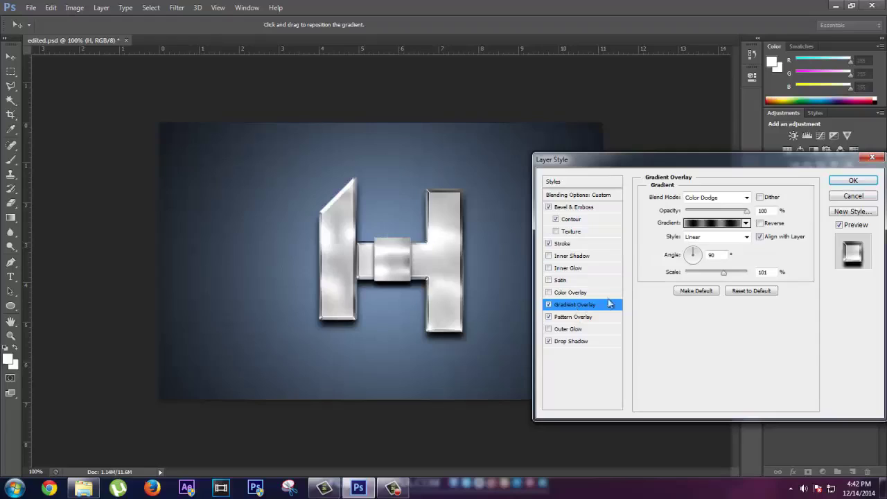
- Set the H's Gradient Overlay blend mode to Color Dodge and reduce its scale slightly
click(709, 227)
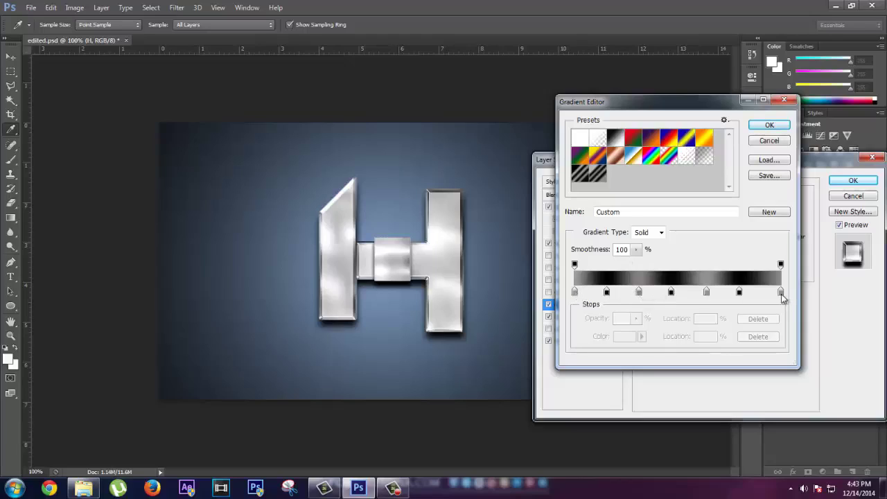
click(770, 125)
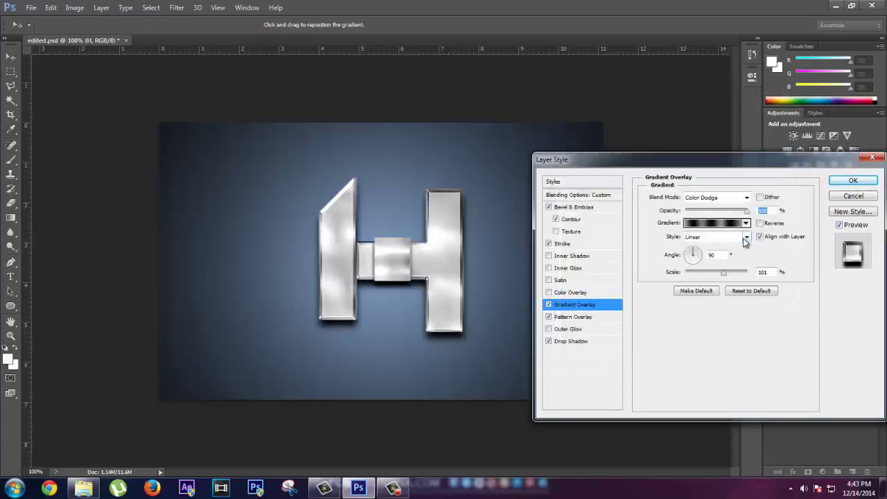
click(746, 198)
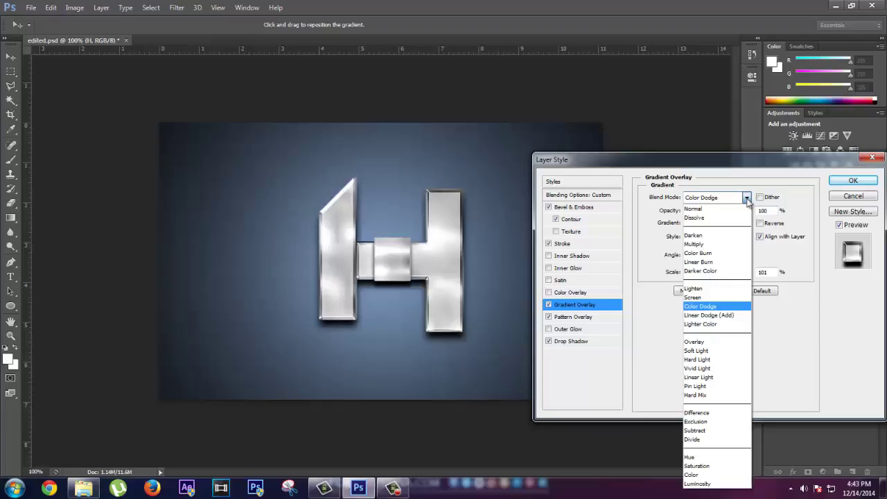
click(704, 308)
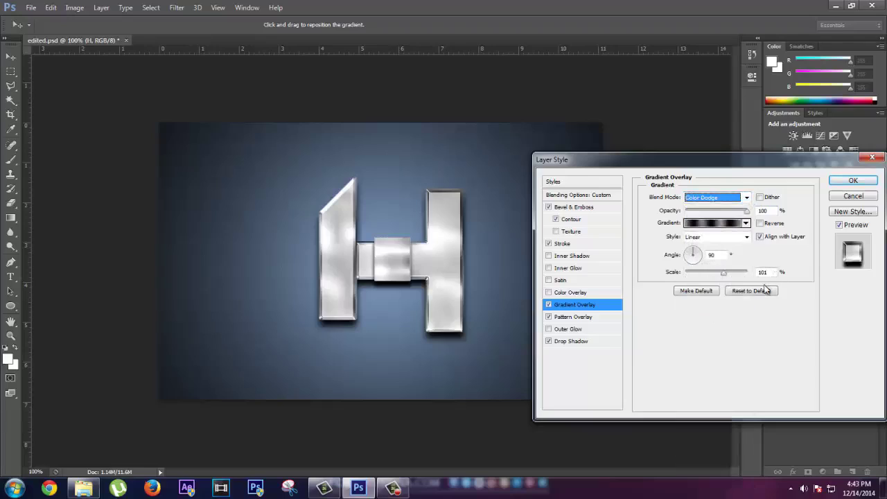
drag(723, 273, 724, 276)
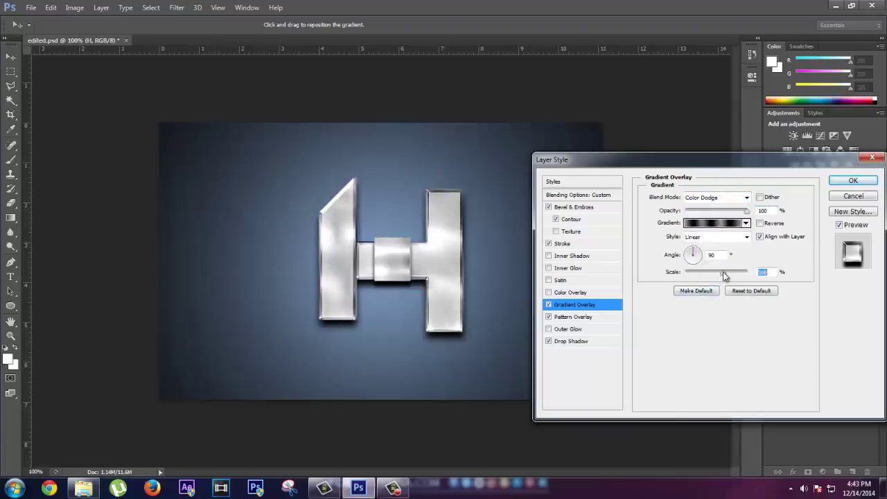
click(579, 318)
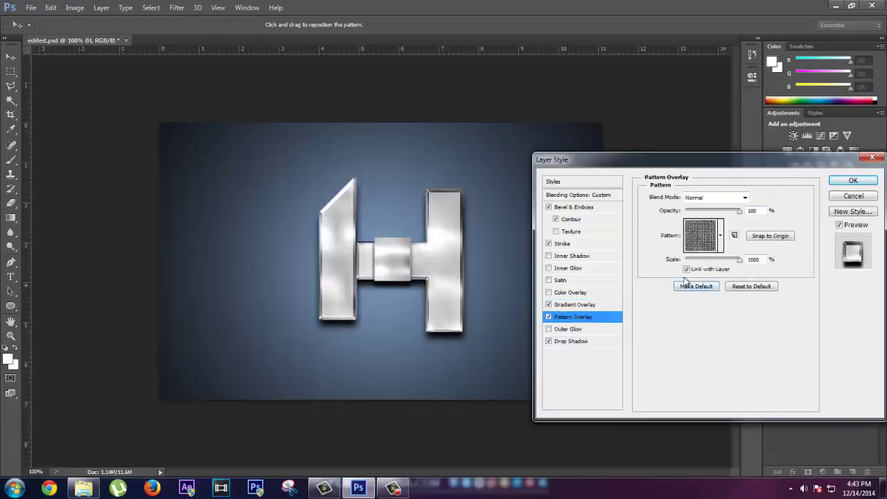
- Browse the pattern picker and its pattern library options without changing the H's pattern
click(721, 236)
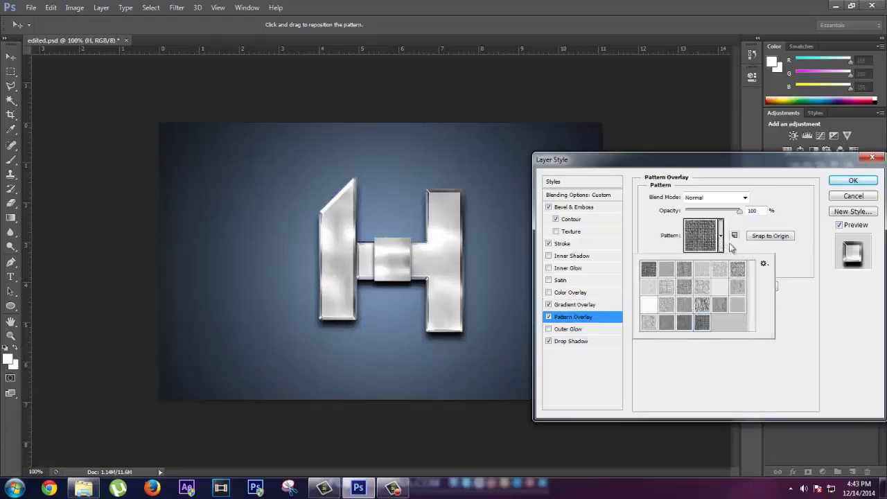
click(764, 263)
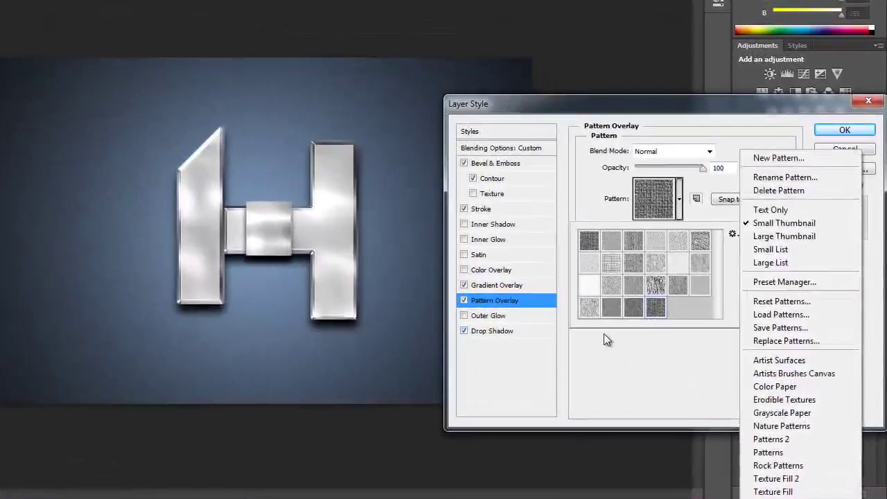
click(604, 333)
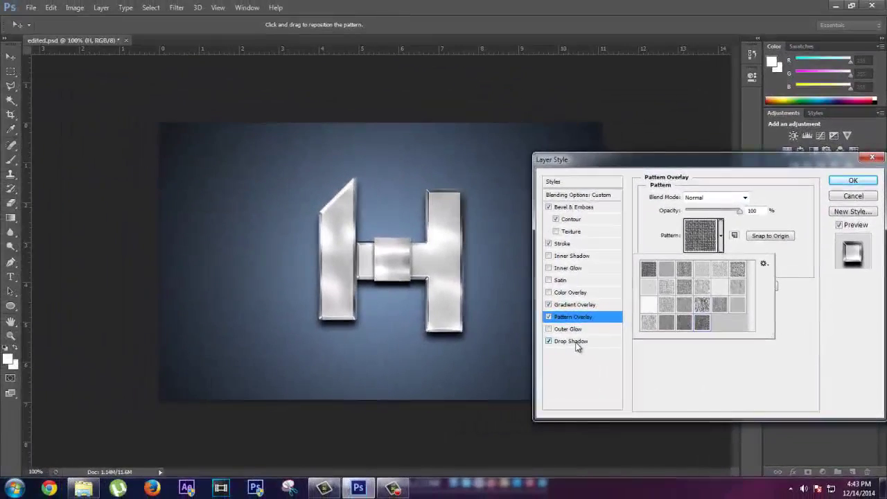
click(522, 329)
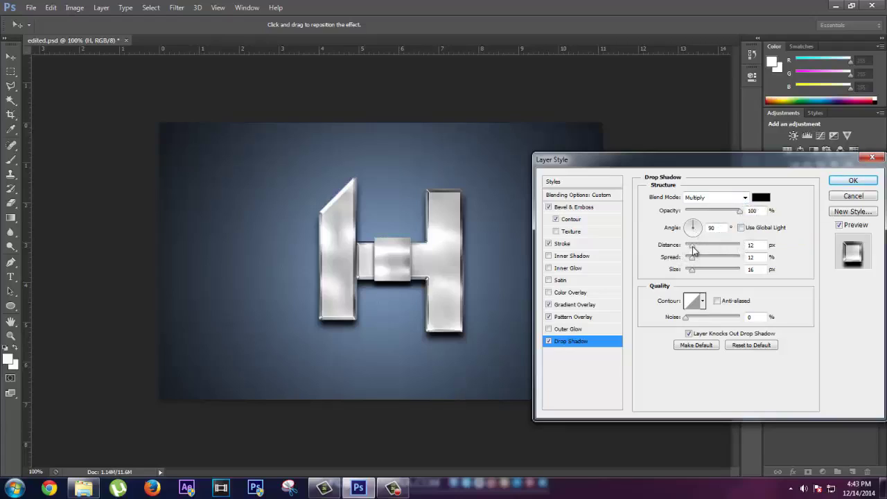
- Set the drop shadow distance to 10 px, shrink its size slightly, and apply the style
drag(694, 249, 689, 259)
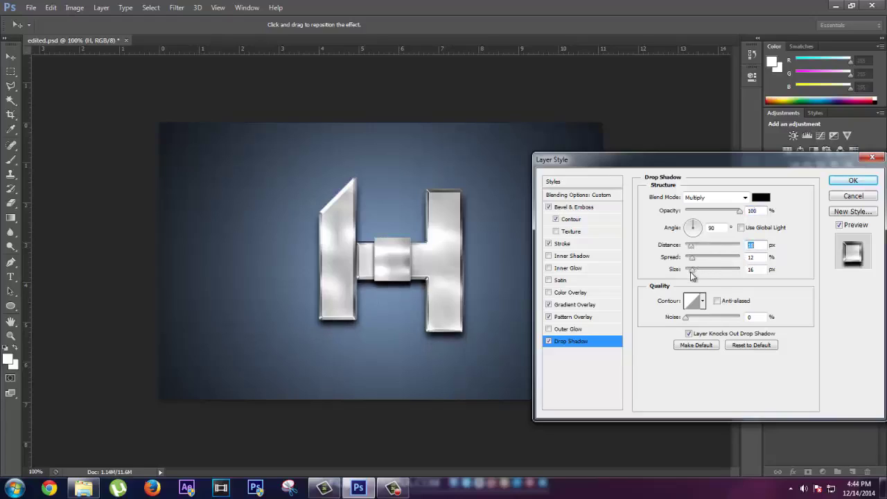
drag(694, 273, 694, 271)
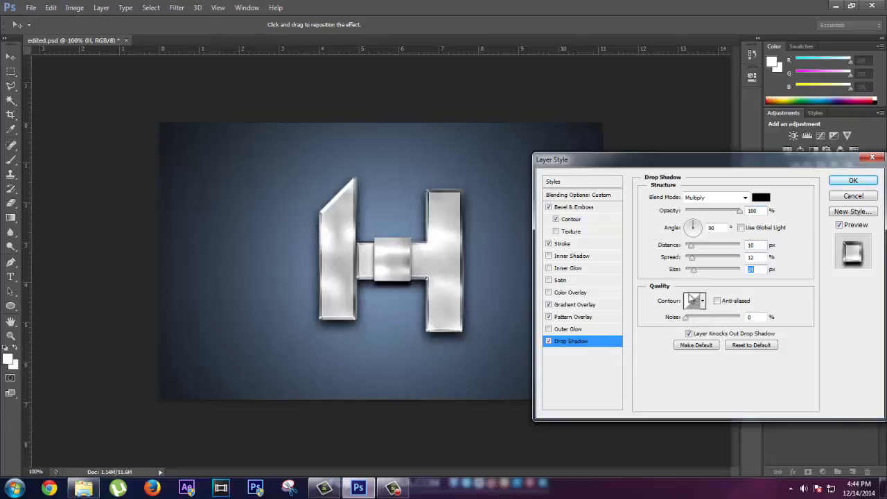
click(853, 180)
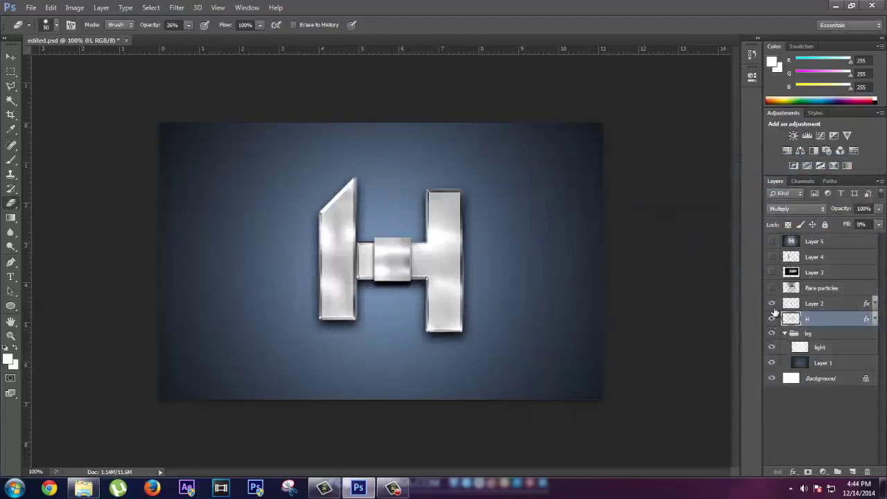
- Toggle Layer 2 off and on to compare, then confirm its layer style unchanged
click(772, 305)
click(772, 305)
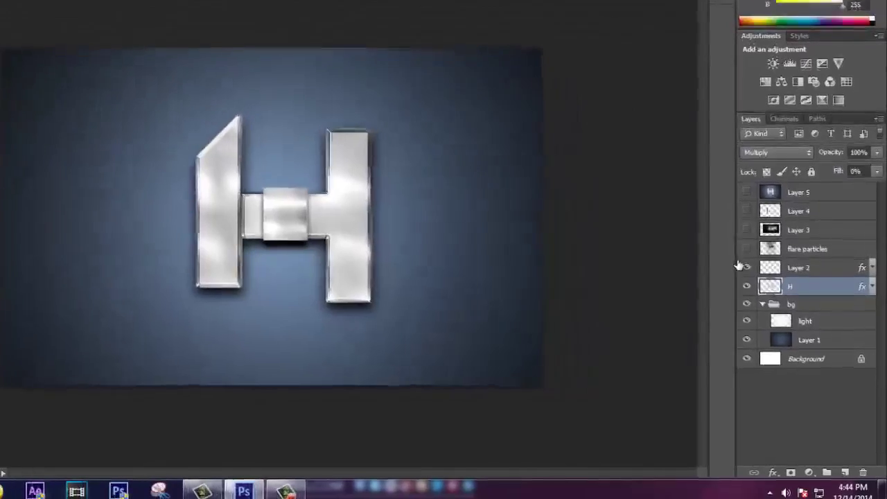
click(745, 268)
click(746, 268)
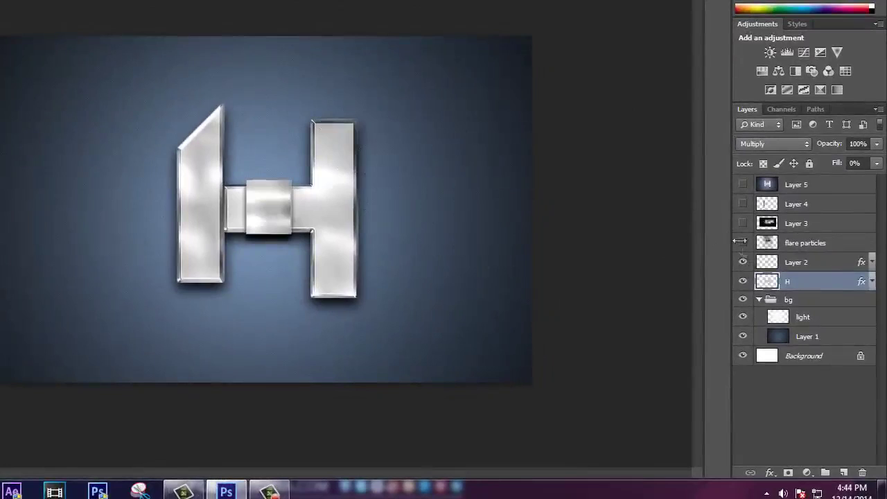
click(808, 264)
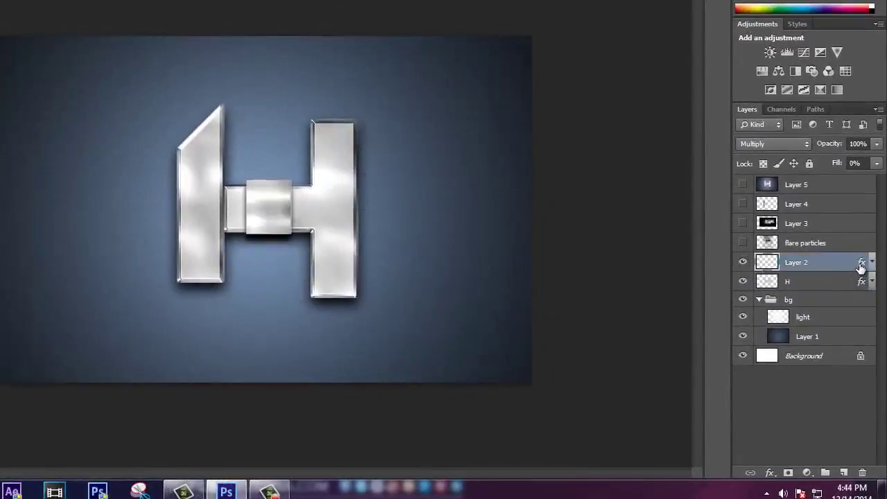
double_click(860, 266)
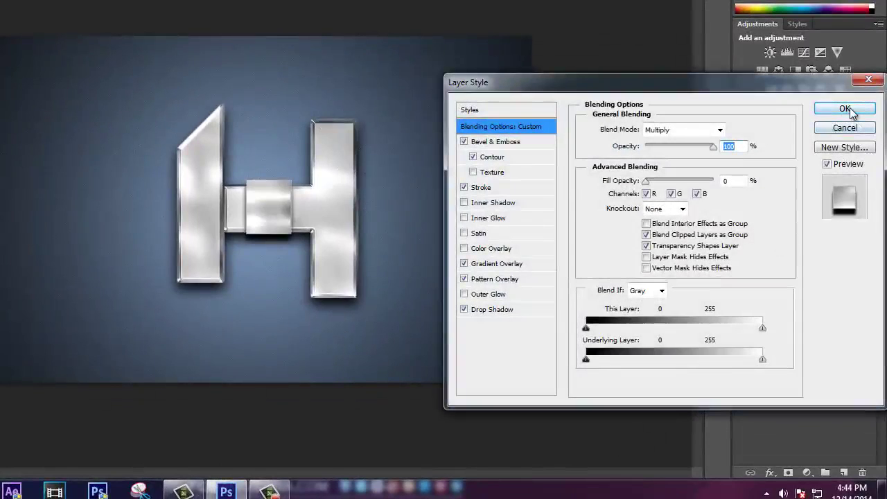
click(845, 110)
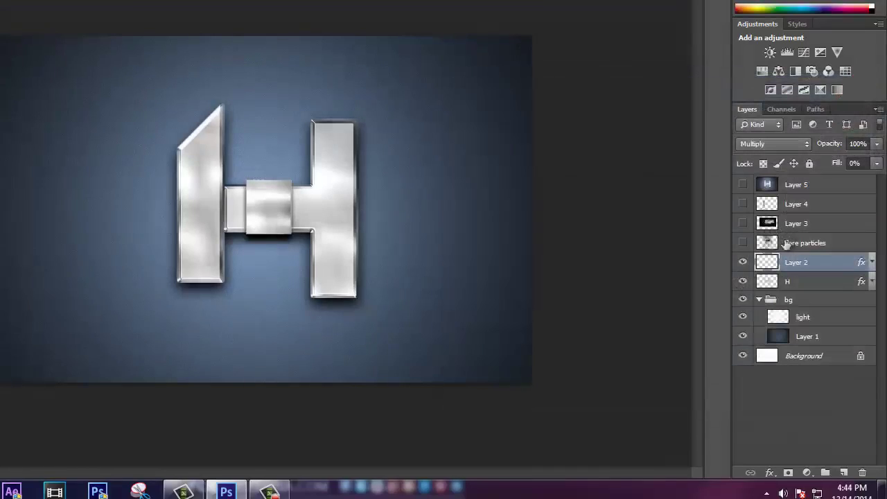
- Show the flare particles, Layer 3, Layer 4 and Layer 5 layers
click(742, 243)
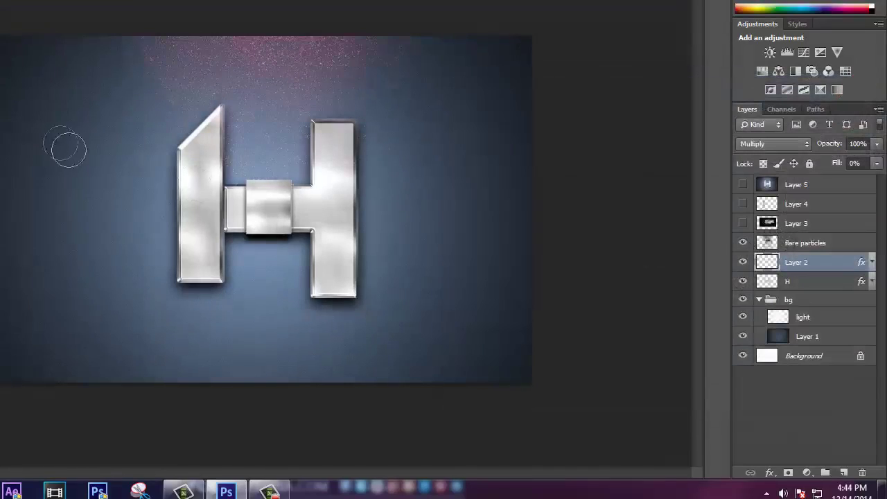
click(742, 223)
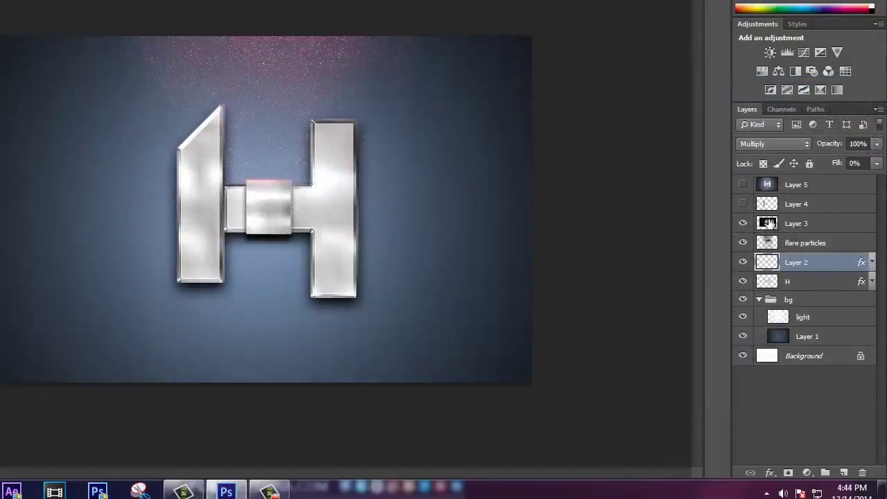
click(742, 203)
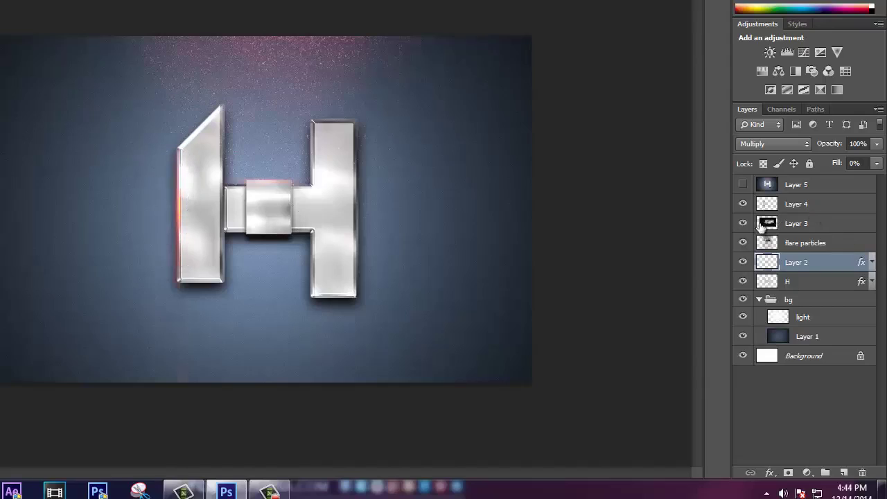
click(743, 187)
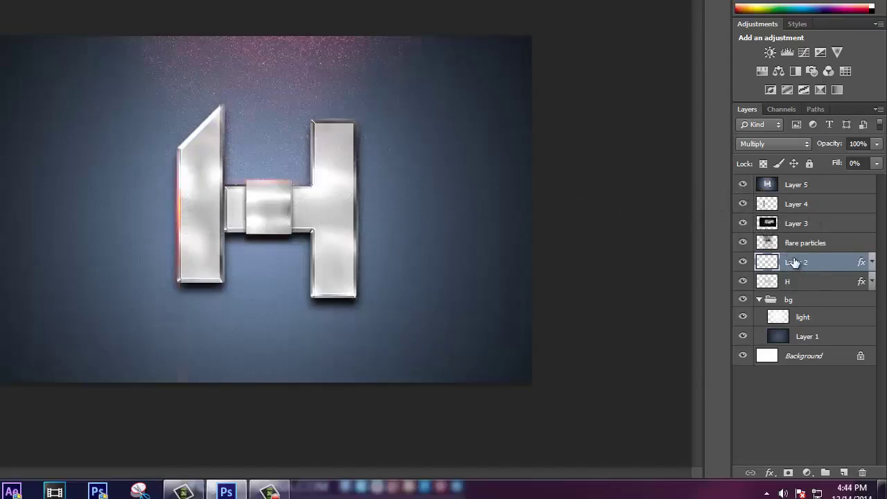
double_click(863, 283)
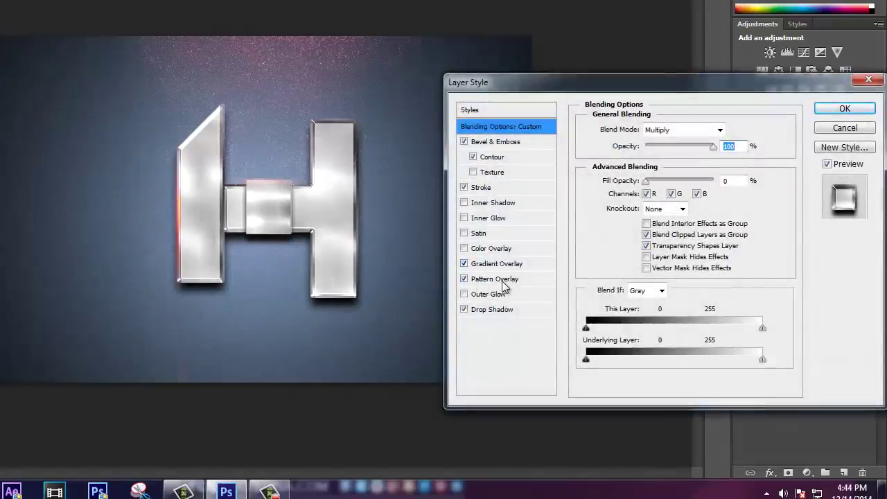
click(517, 280)
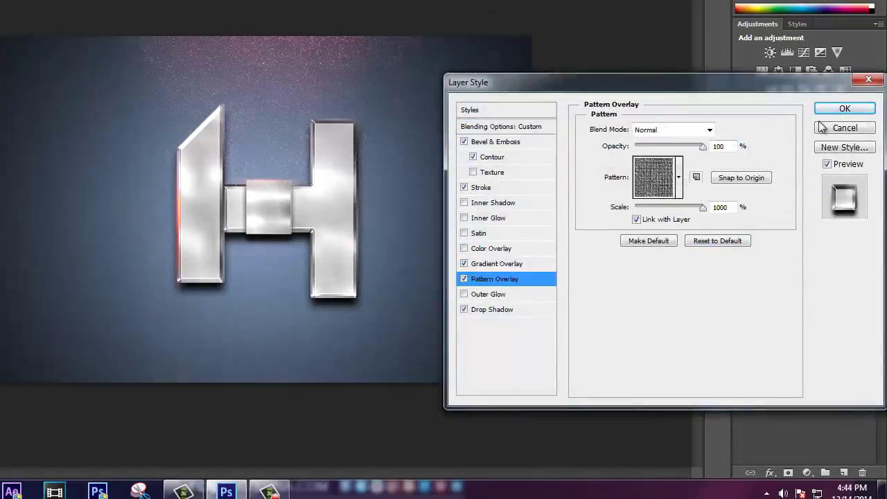
click(845, 109)
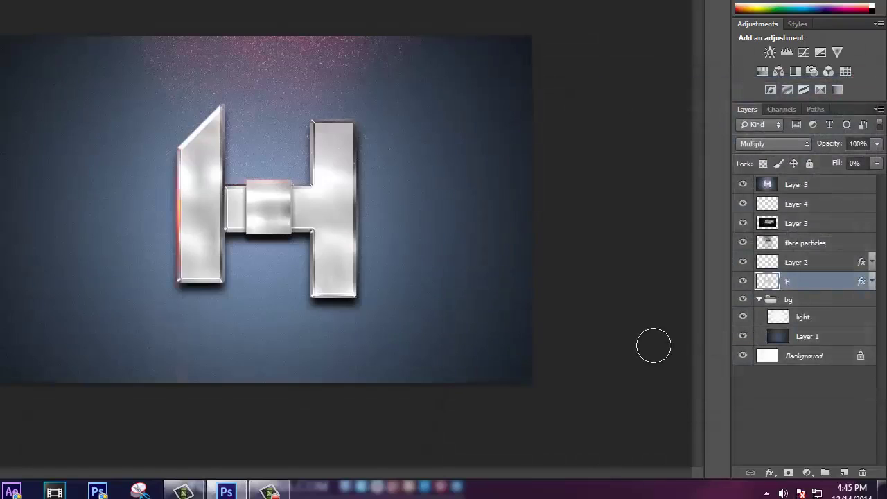